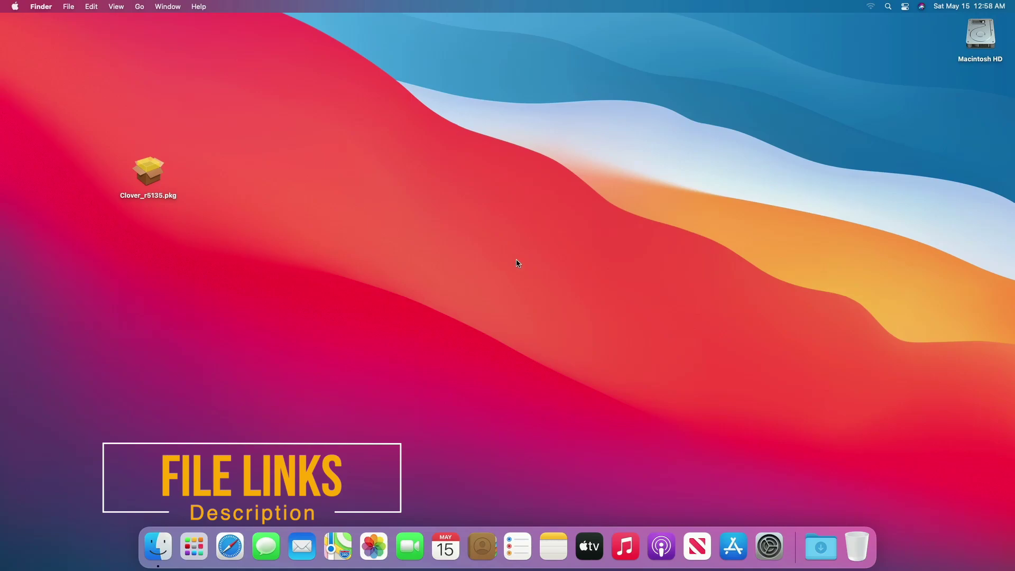
Step: Launch Disk Utility from the Other folder in Launchpad
{"action": "key", "text": "F4"}
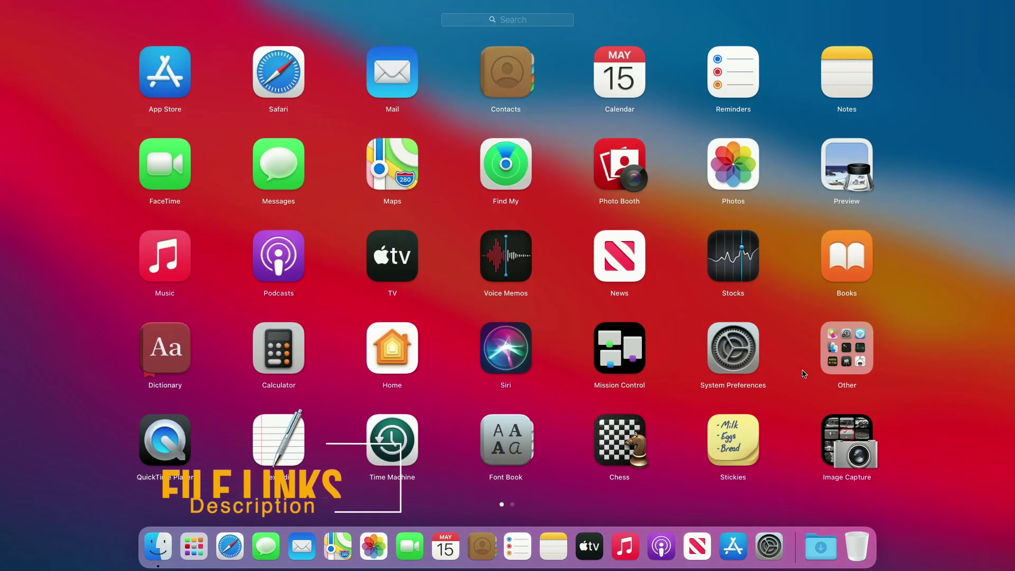
{"action": "left_click", "coordinate": [846, 351]}
{"action": "left_click", "coordinate": [505, 278]}
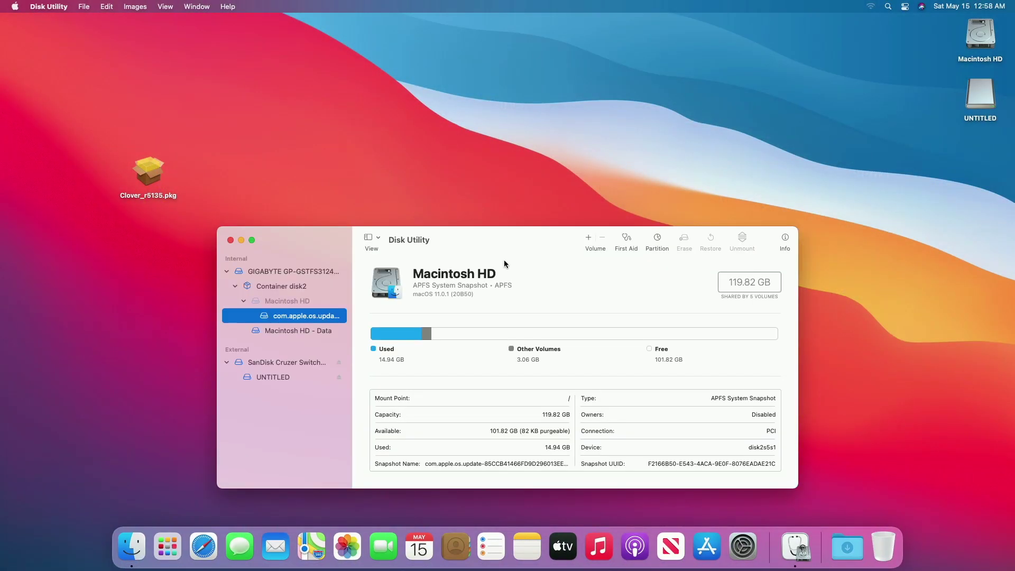
Step: Erase the SanDisk Cruzer drive as MS-DOS (FAT) with Master Boot Record, named EFI
{"action": "left_click", "coordinate": [271, 363]}
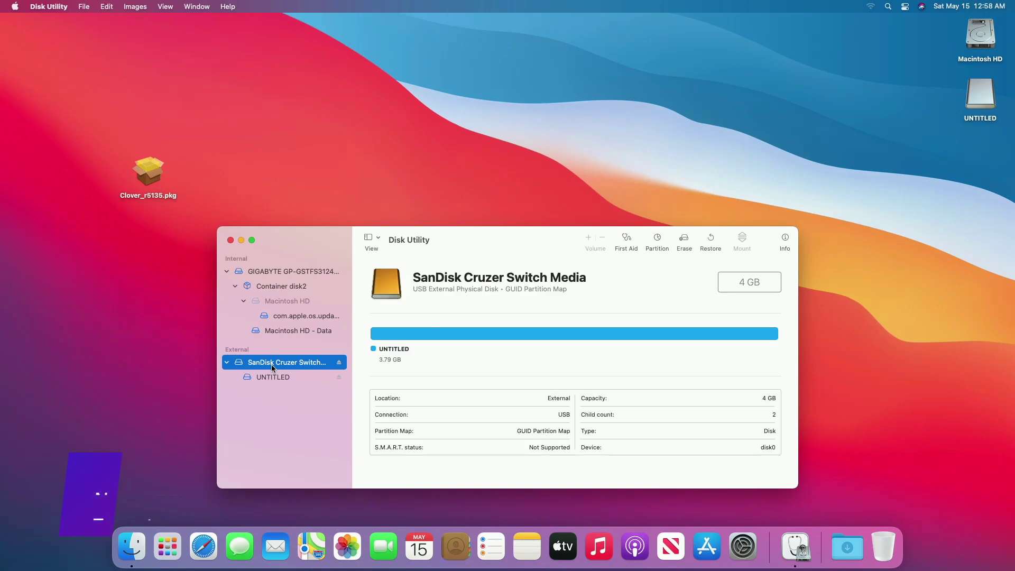
{"action": "left_click", "coordinate": [686, 239]}
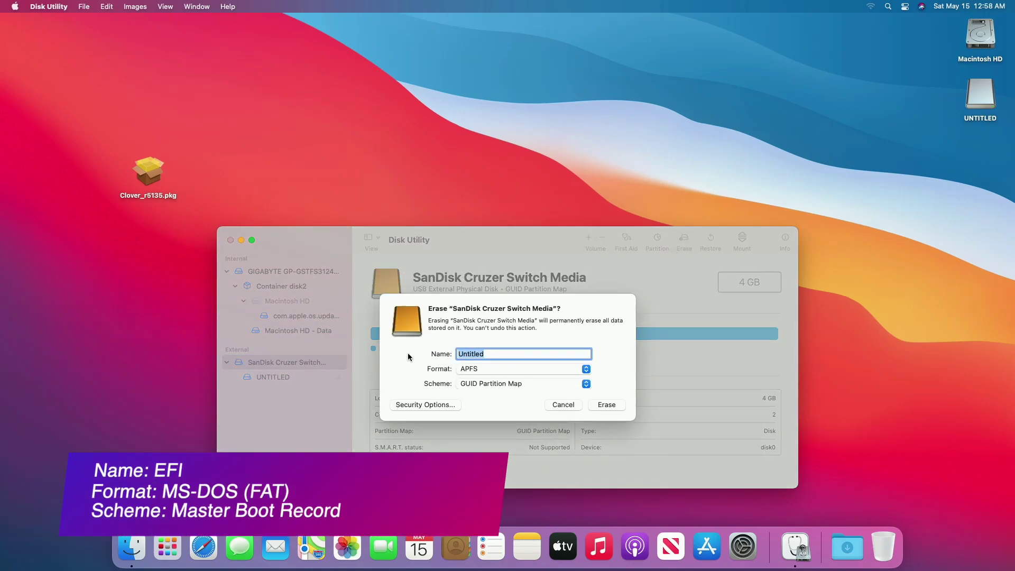
{"action": "type", "text": "EFI"}
{"action": "left_click", "coordinate": [467, 369]}
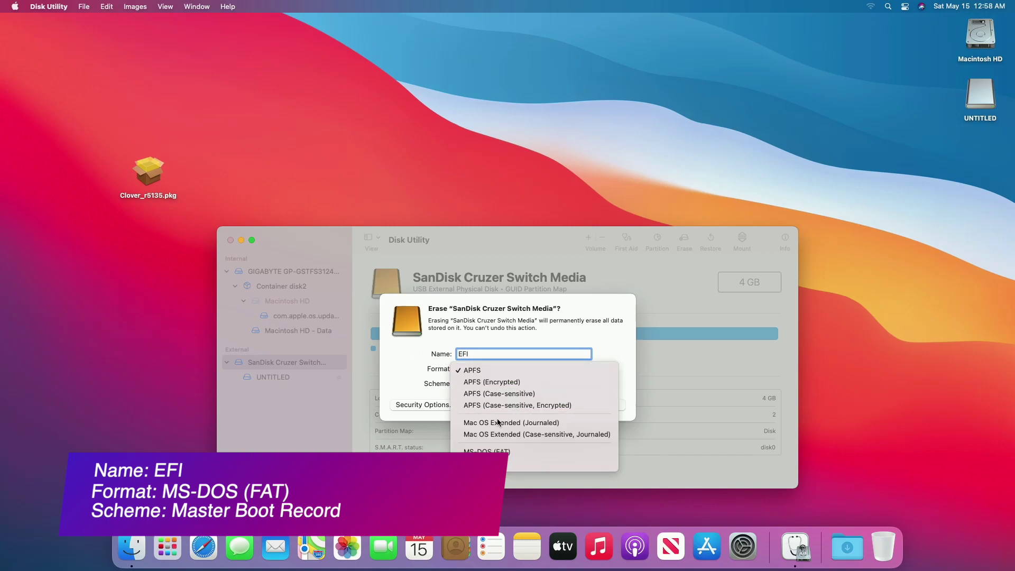
{"action": "left_click", "coordinate": [510, 453]}
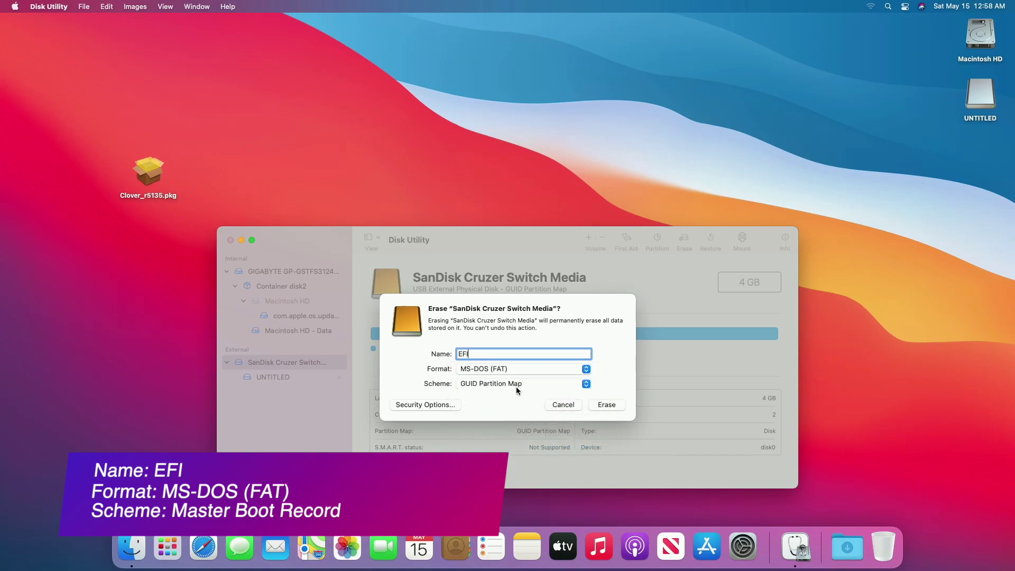
{"action": "left_click", "coordinate": [516, 385]}
{"action": "left_click", "coordinate": [520, 397]}
{"action": "left_click", "coordinate": [605, 405]}
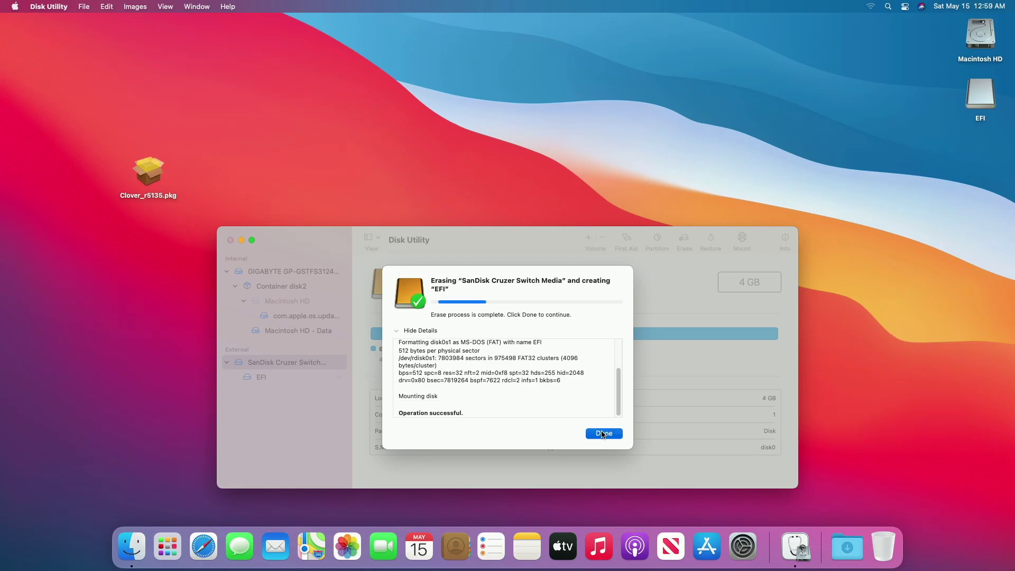
{"action": "left_click", "coordinate": [603, 434]}
Step: Close Disk Utility and open Clover_r5135.pkg, allowing its pre-install check to run
{"action": "left_click", "coordinate": [231, 240]}
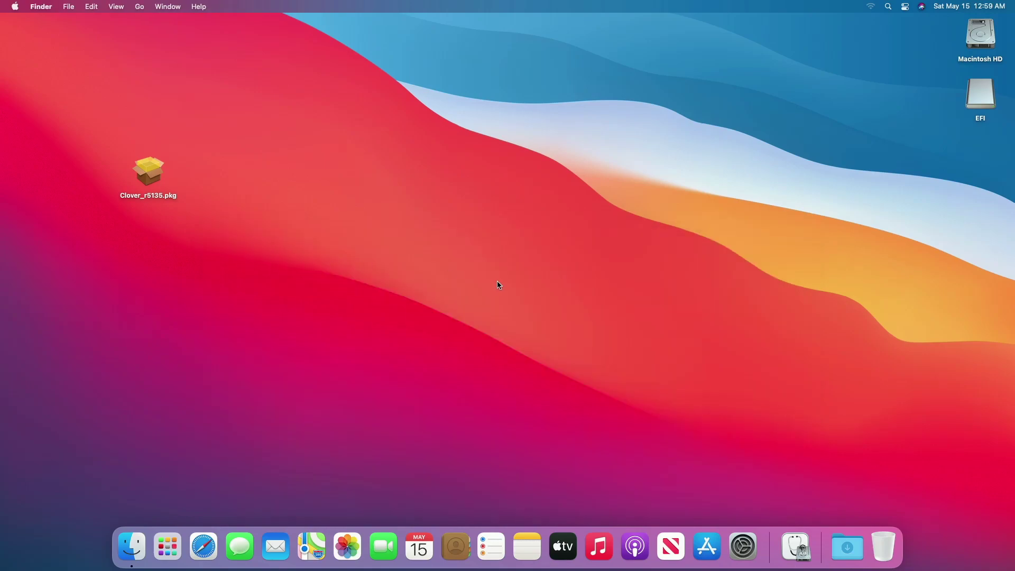
{"action": "right_click", "coordinate": [154, 173]}
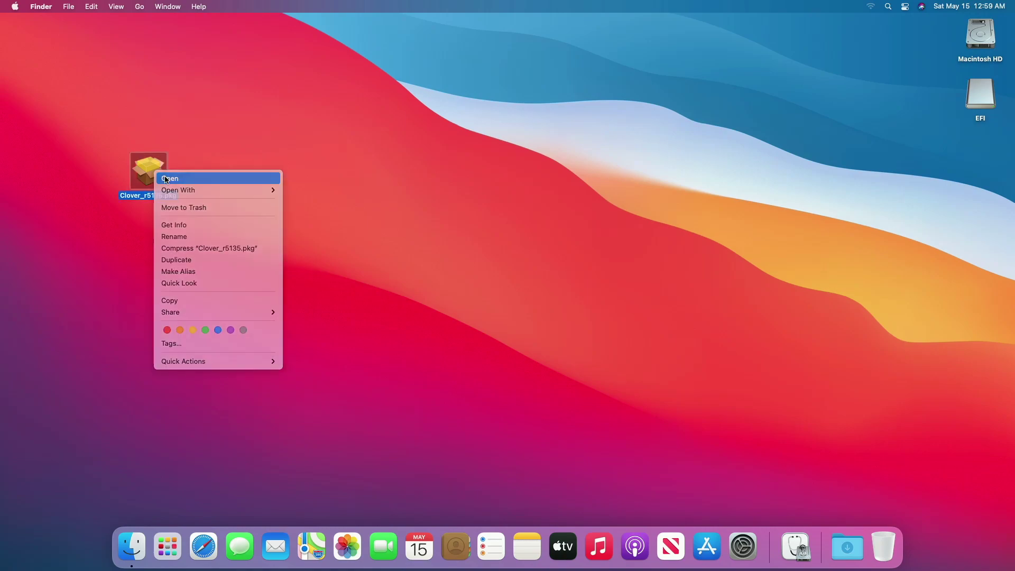
{"action": "left_click", "coordinate": [167, 179]}
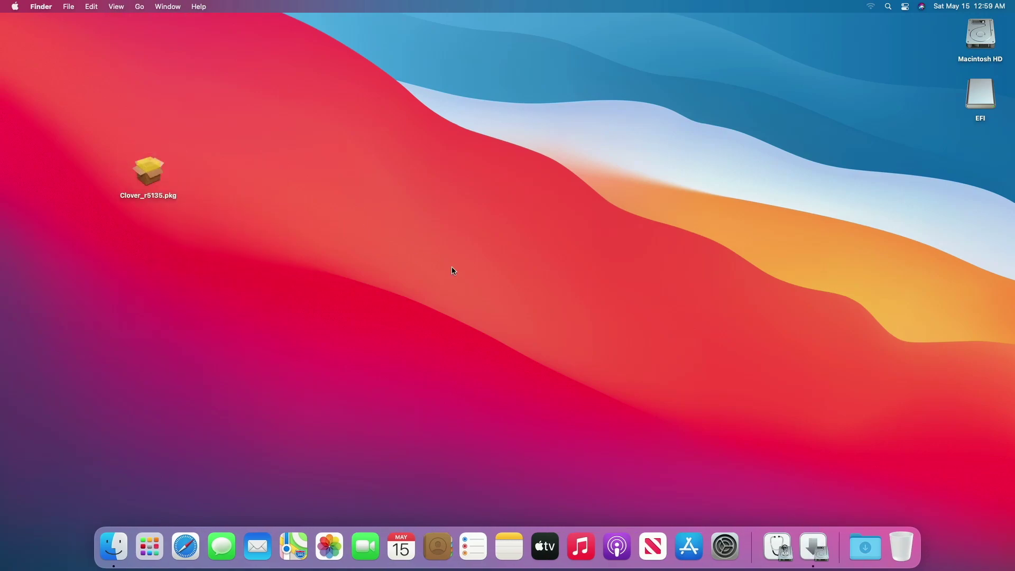
{"action": "left_click", "coordinate": [555, 310]}
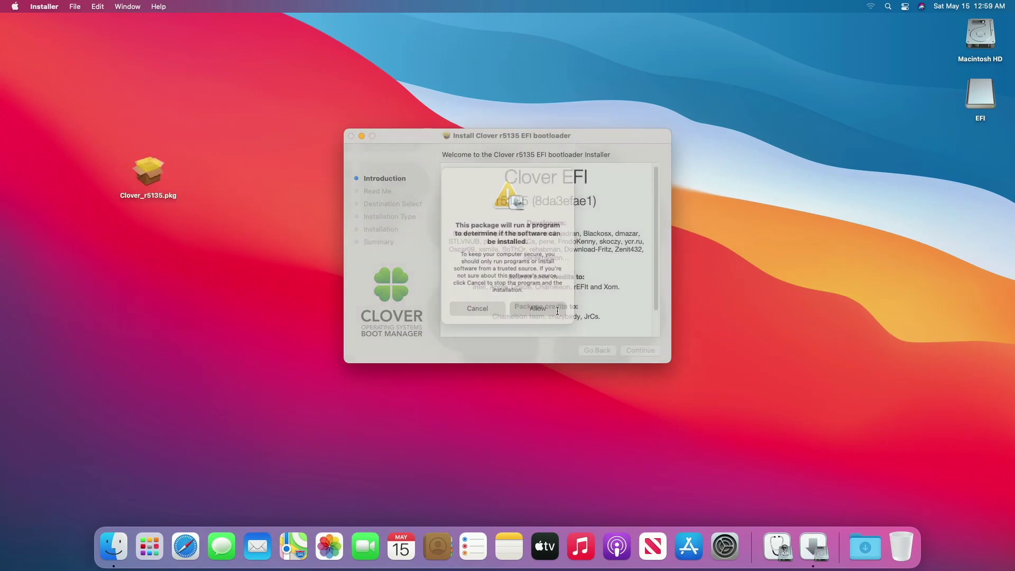
Step: Move past the introduction and read me, then choose the EFI drive as install destination
{"action": "left_click", "coordinate": [639, 346]}
{"action": "left_click", "coordinate": [639, 348]}
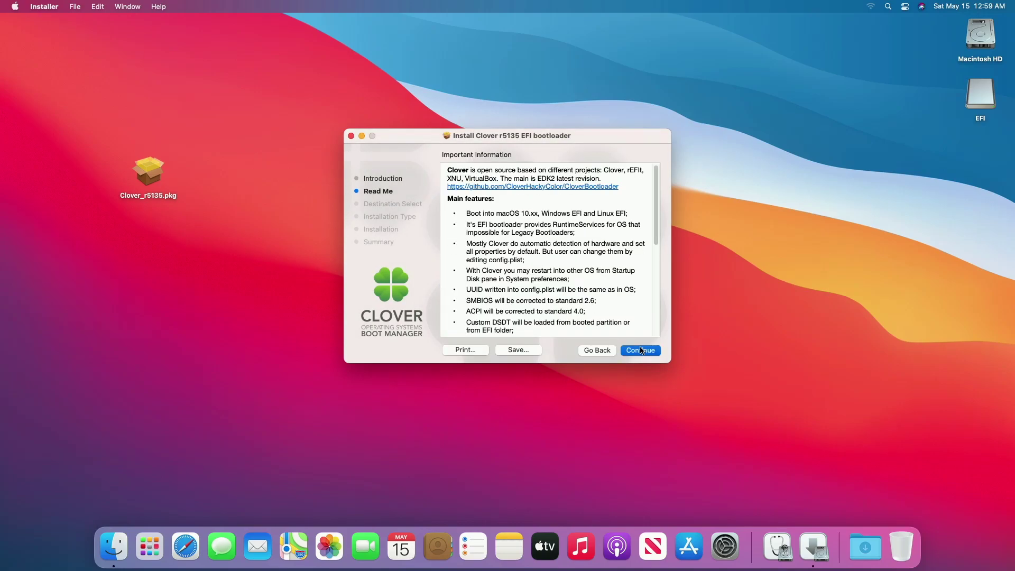
{"action": "left_click", "coordinate": [629, 325]}
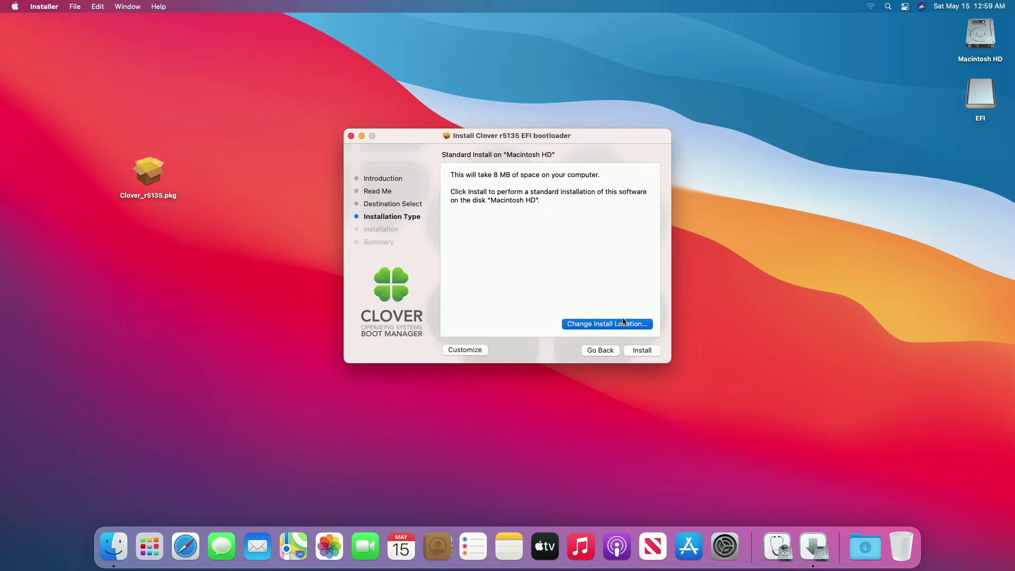
{"action": "left_click", "coordinate": [543, 225]}
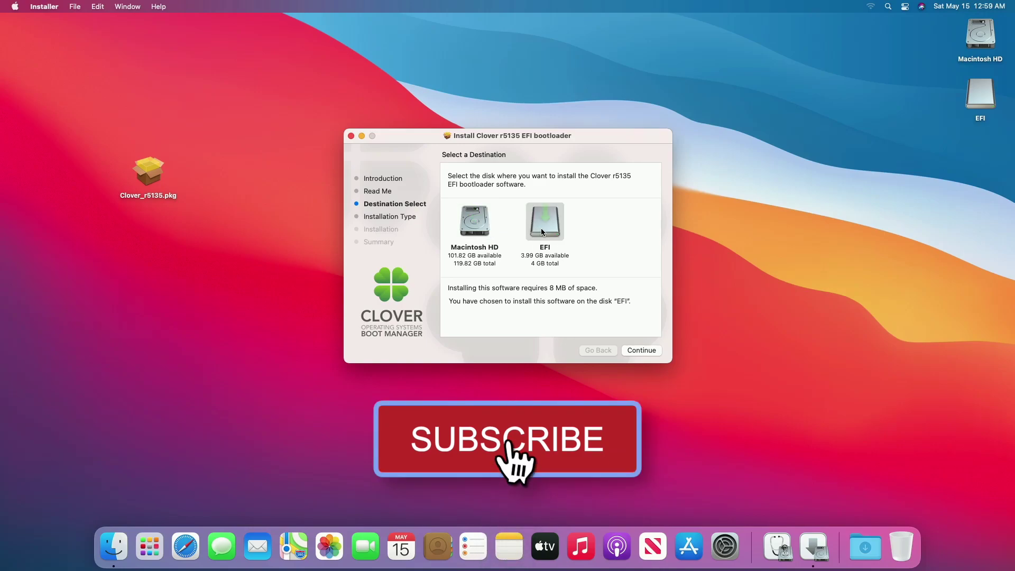
{"action": "left_click", "coordinate": [638, 351]}
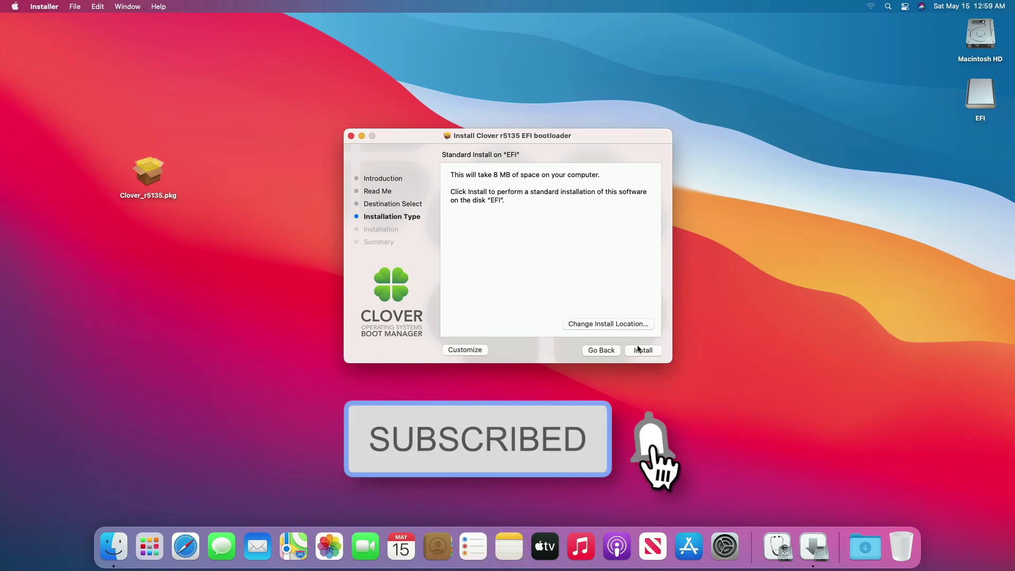
Step: Authorize with the admin password, let Clover finish installing onto EFI, and close the installer
{"action": "left_click", "coordinate": [643, 350]}
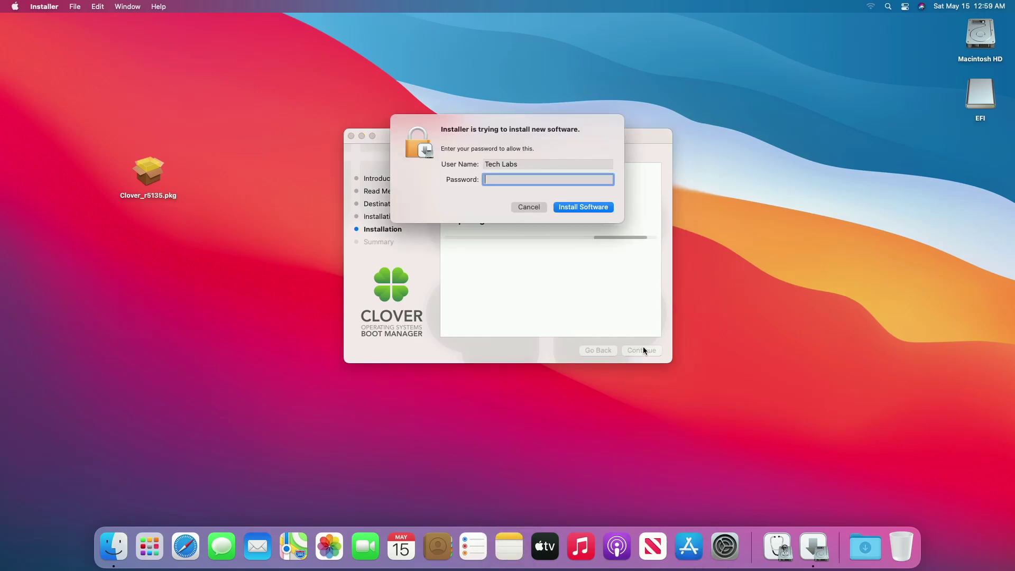
{"action": "type", "text": "****"}
{"action": "key", "text": "Return"}
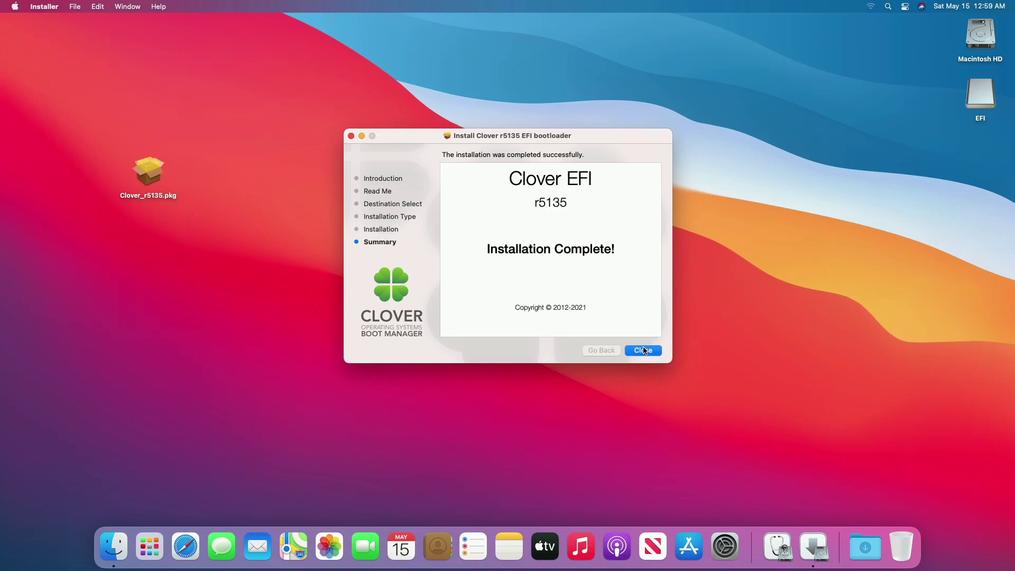
{"action": "left_click", "coordinate": [645, 350]}
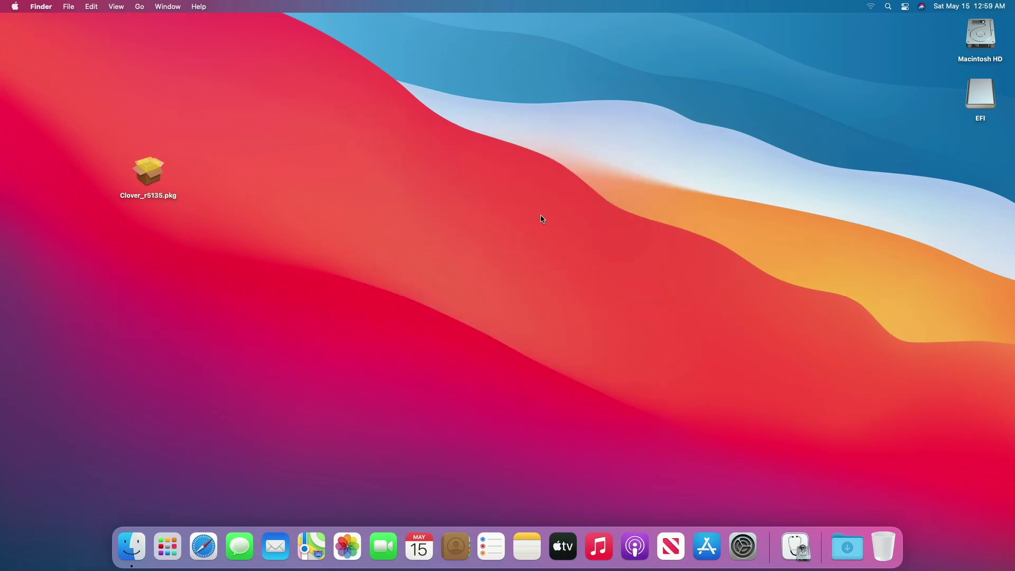
Step: Restart the computer from the Apple menu
{"action": "left_click", "coordinate": [15, 6]}
{"action": "left_click", "coordinate": [36, 114]}
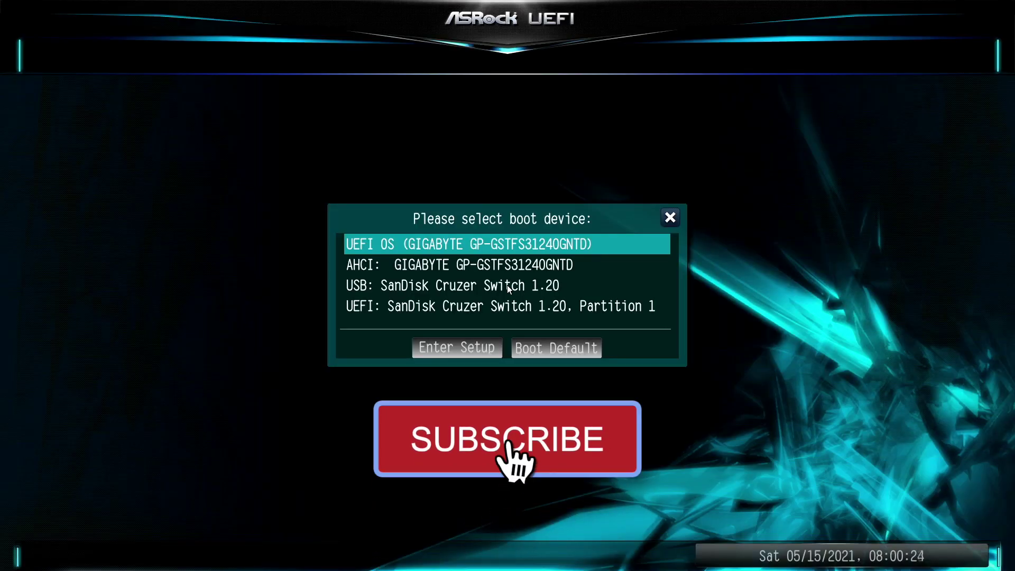
Step: Boot from the UEFI: SanDisk Cruzer Switch 1.20, Partition 1 entry
{"action": "key", "text": "Down"}
{"action": "key", "text": "Down"}
{"action": "key", "text": "Down"}
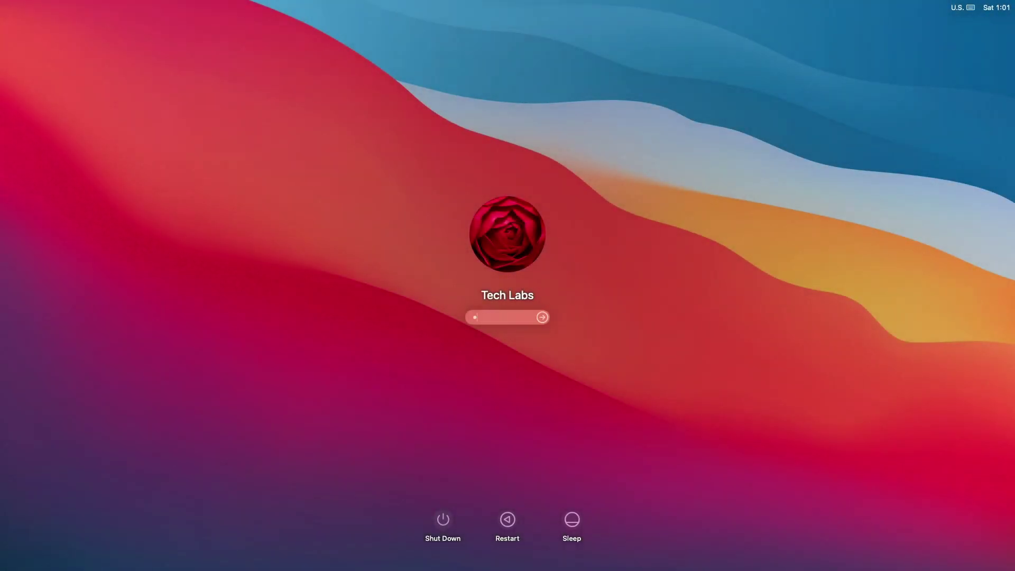
Step: Submit the account password at the macOS login screen
{"action": "key", "text": "Return"}
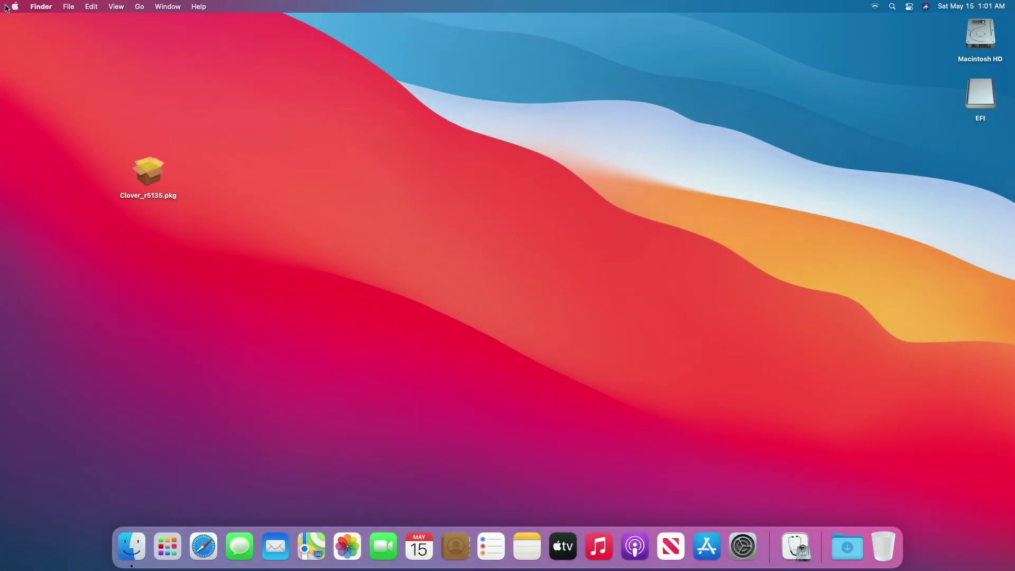
{"action": "double_click", "coordinate": [986, 107]}
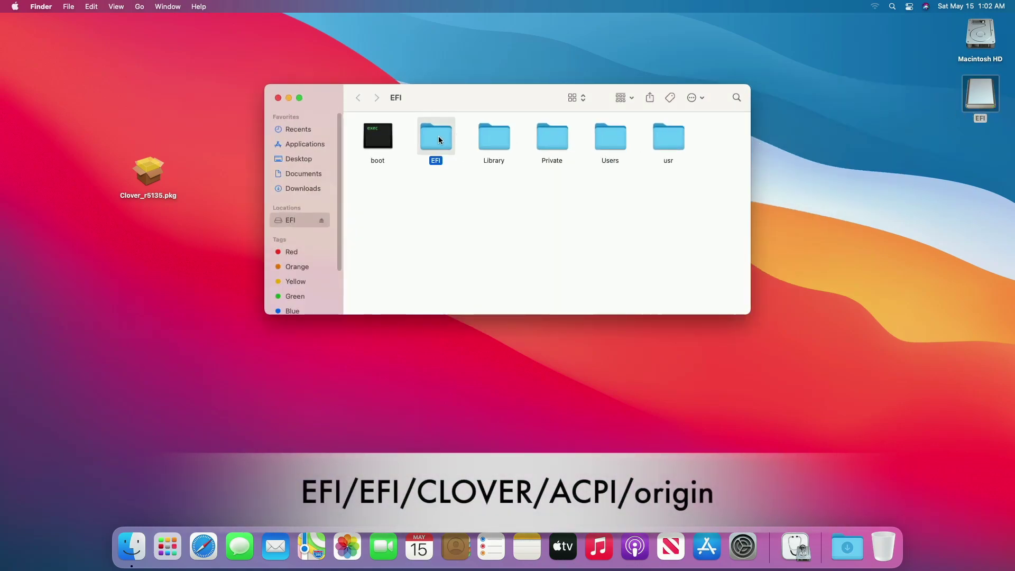
{"action": "double_click", "coordinate": [439, 136]}
{"action": "double_click", "coordinate": [436, 138]}
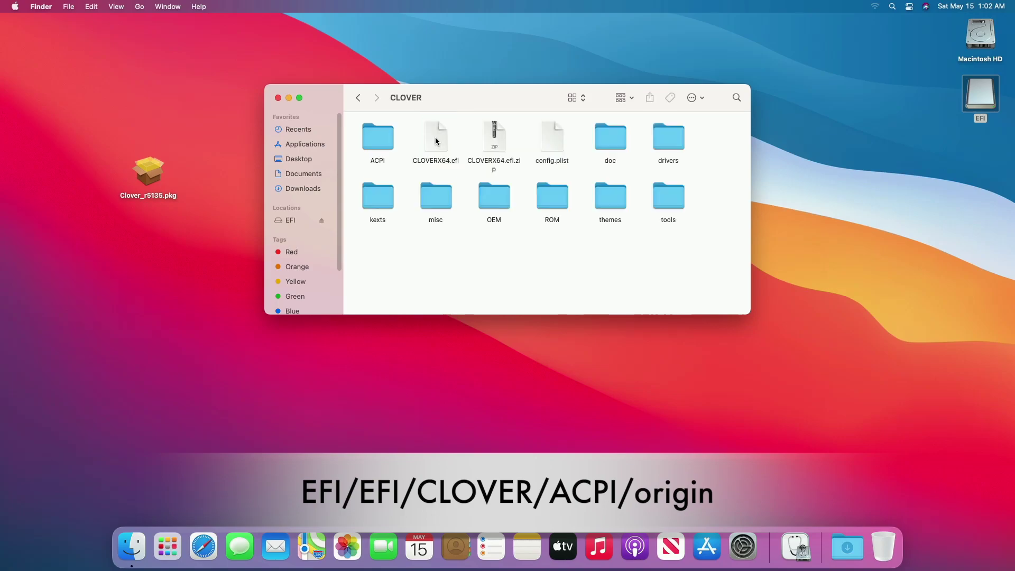
{"action": "double_click", "coordinate": [370, 142]}
{"action": "double_click", "coordinate": [378, 139]}
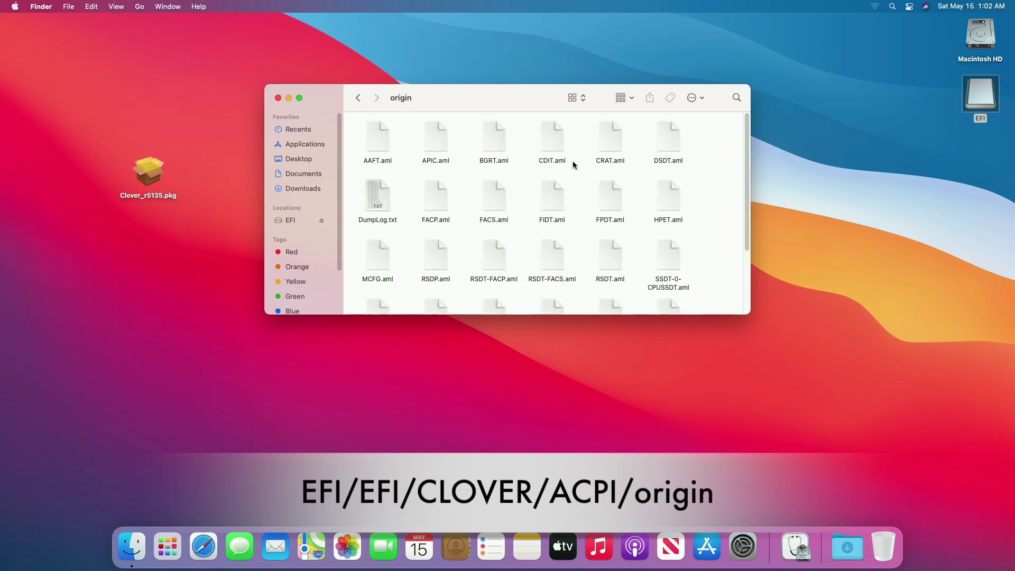
{"action": "left_click_drag", "start_coordinate": [746, 140], "coordinate": [737, 120]}
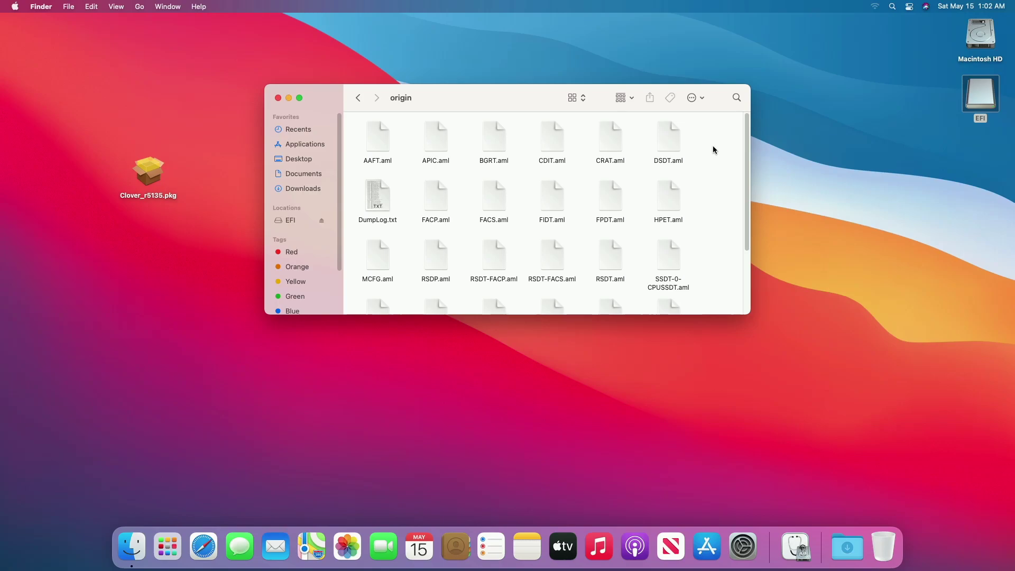
{"action": "left_click", "coordinate": [277, 99]}
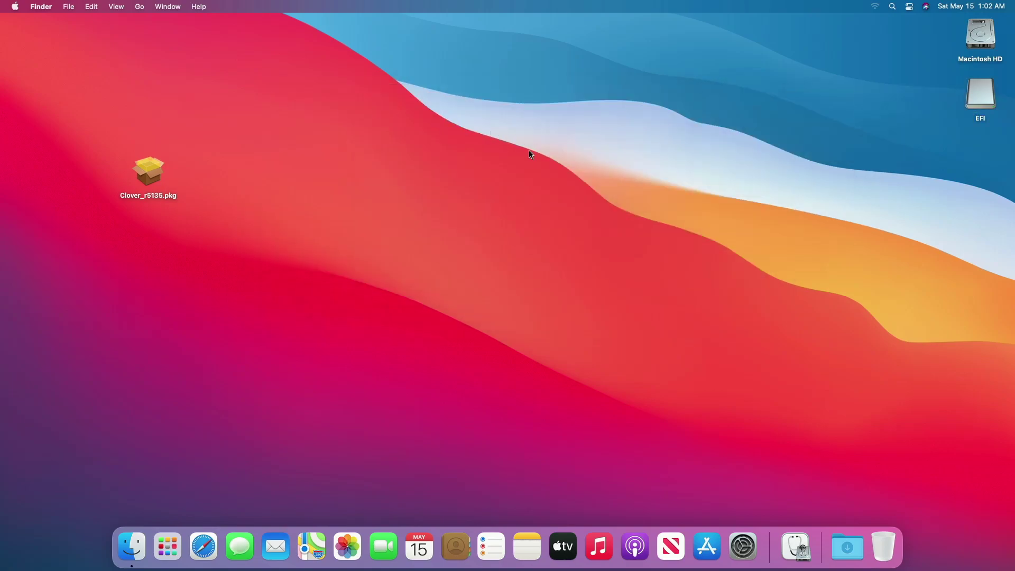